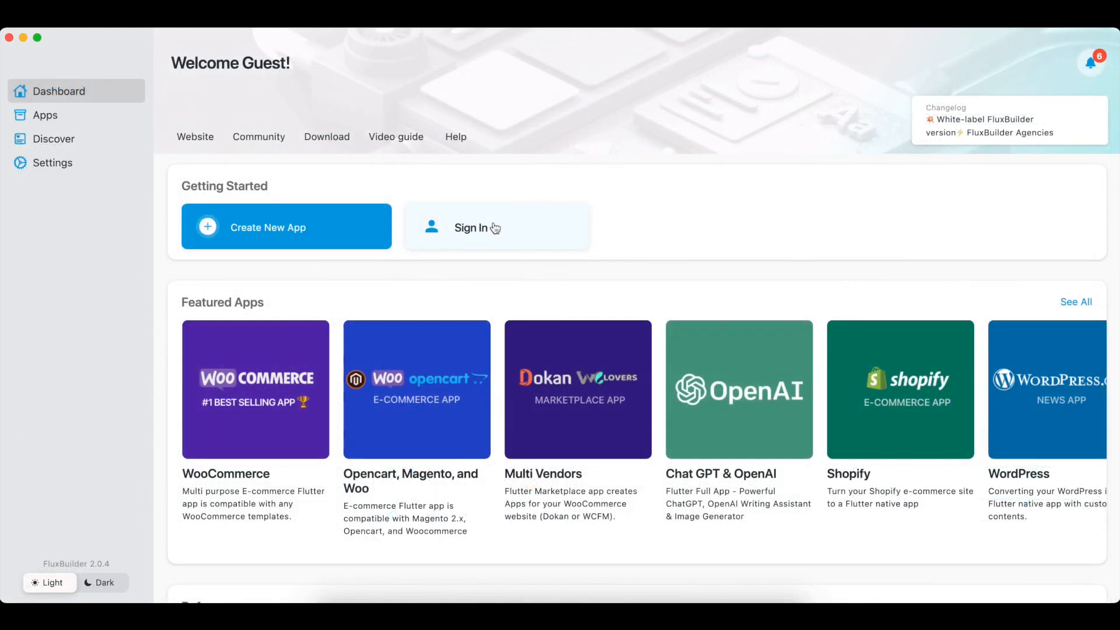
Step: Sign in with the account e-mail and autofilled password to reach the Your Apps dashboard
{"action": "left_click", "coordinate": [492, 228]}
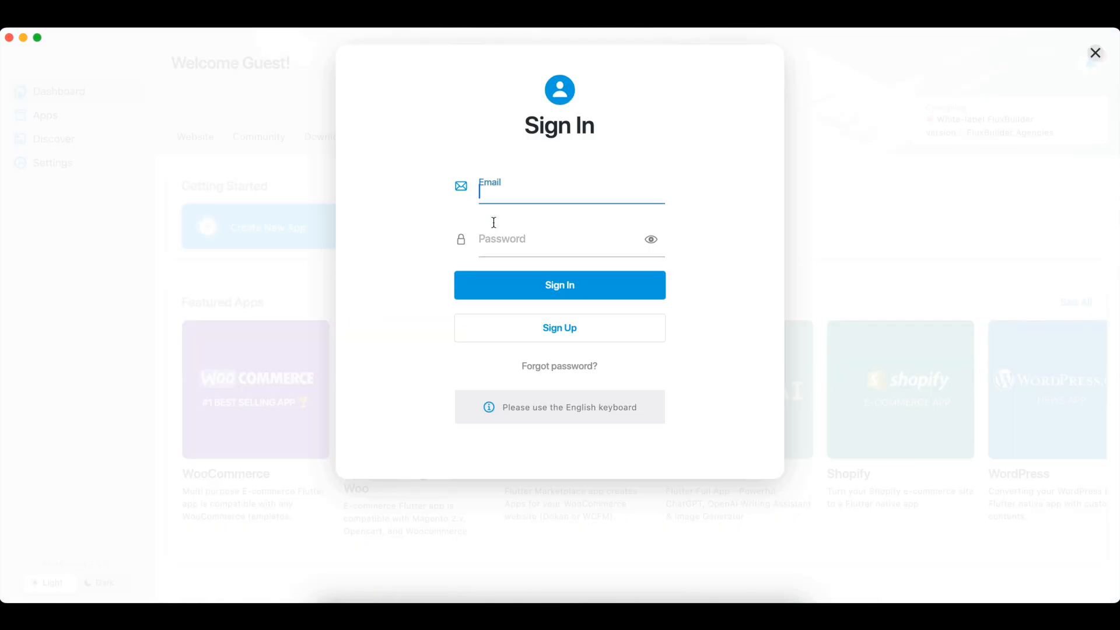
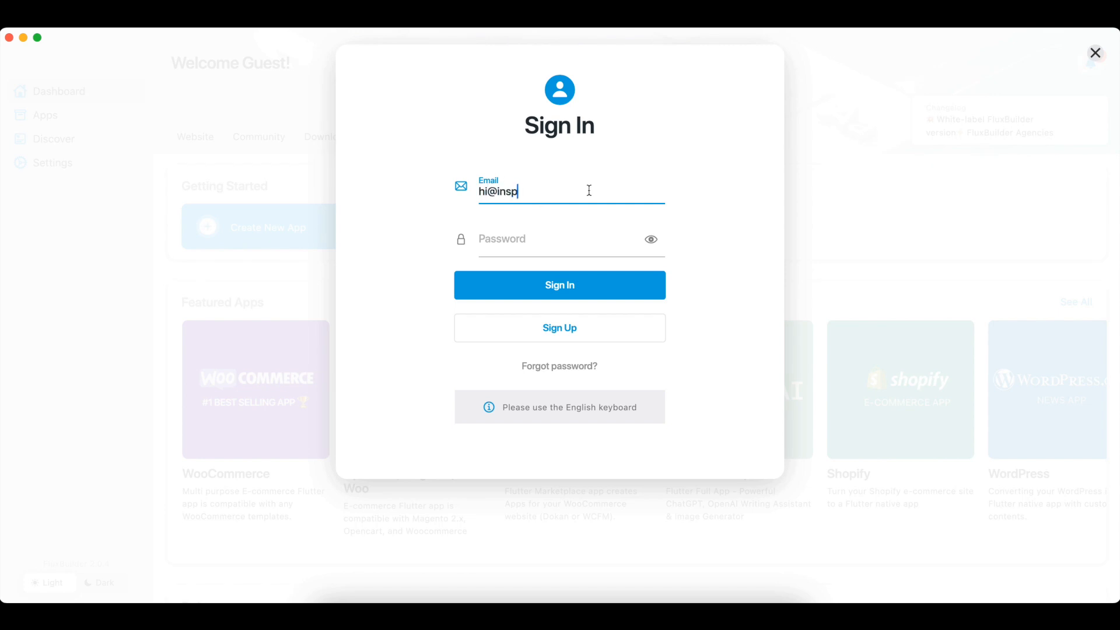
{"action": "left_click", "coordinate": [555, 239]}
{"action": "left_click", "coordinate": [560, 249]}
{"action": "left_click", "coordinate": [557, 283]}
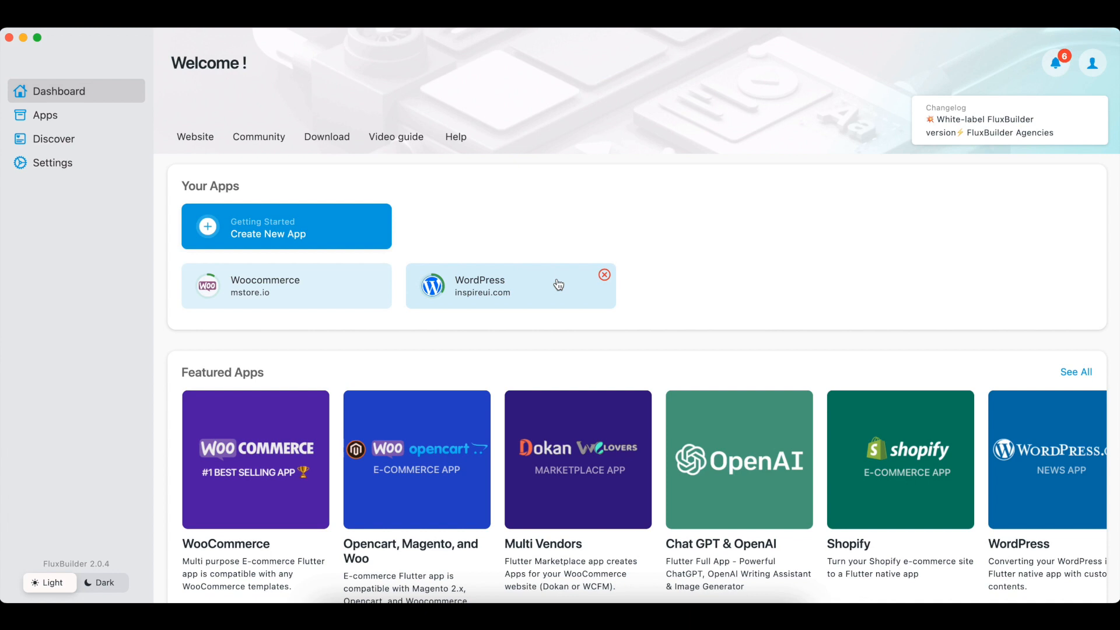
Step: Open the Woocommerce app, add a new layout and choose the Horizontal Products widget
{"action": "left_click", "coordinate": [322, 287]}
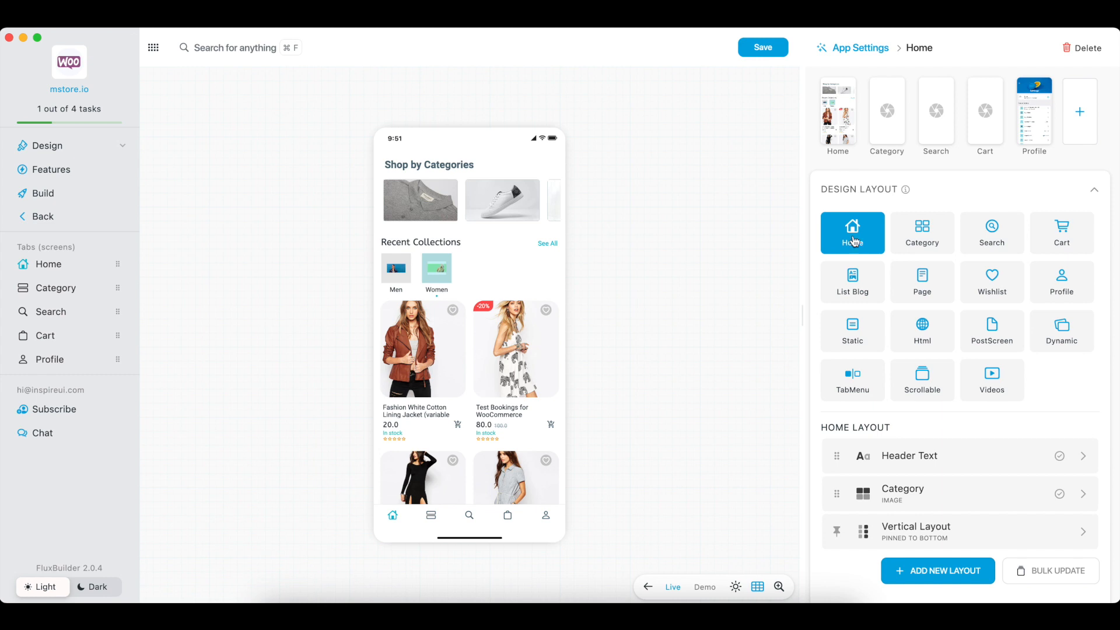
{"action": "left_click", "coordinate": [949, 576]}
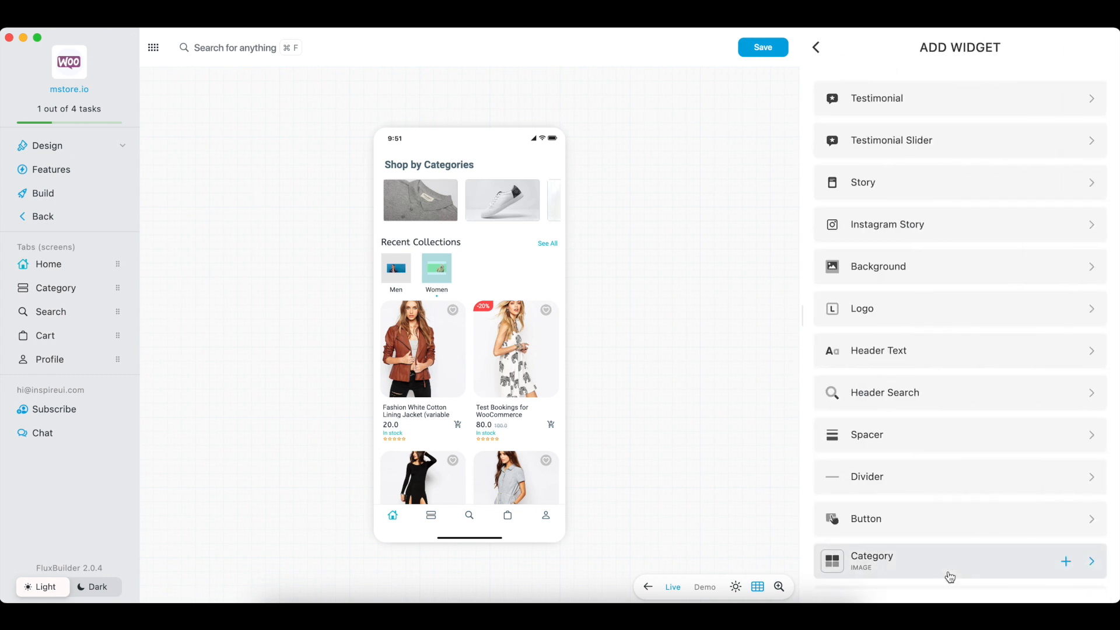
{"action": "left_click", "coordinate": [949, 459]}
{"action": "left_click_drag", "start_coordinate": [949, 462], "coordinate": [928, 73]}
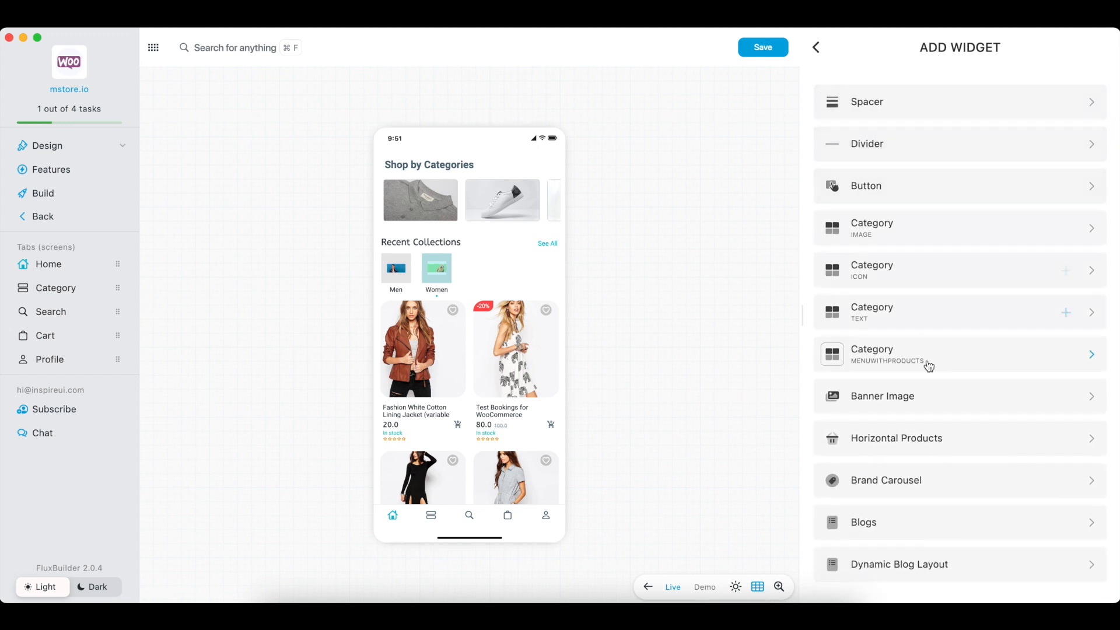
{"action": "left_click", "coordinate": [1091, 439]}
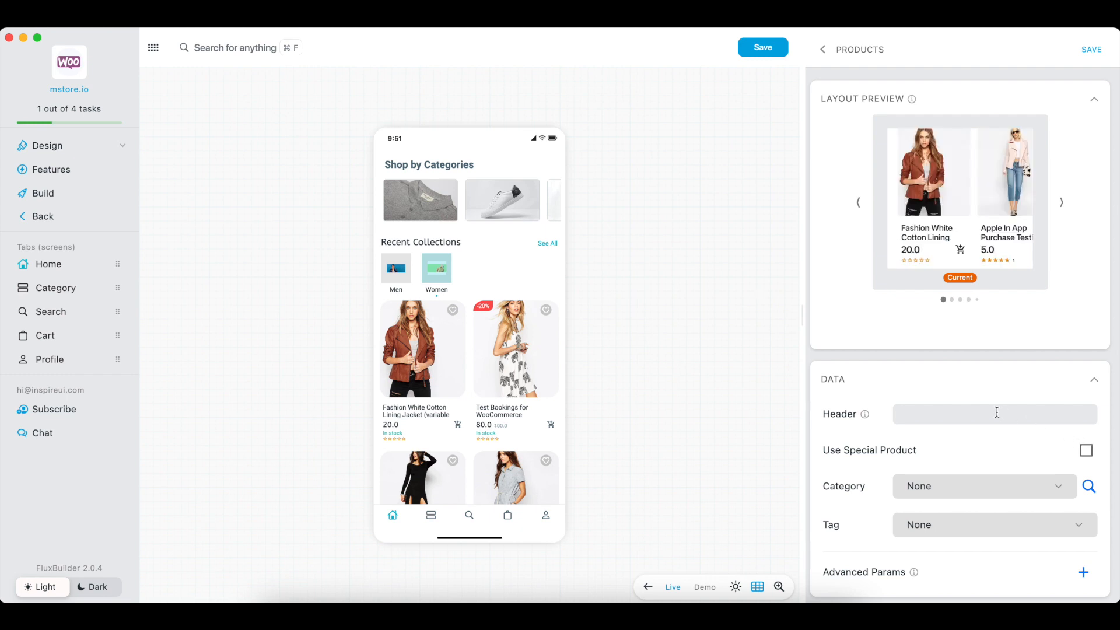
Step: Give the row the header 'Men Collection', fill it from the Men category and save
{"action": "type", "text": "Men Collection"}
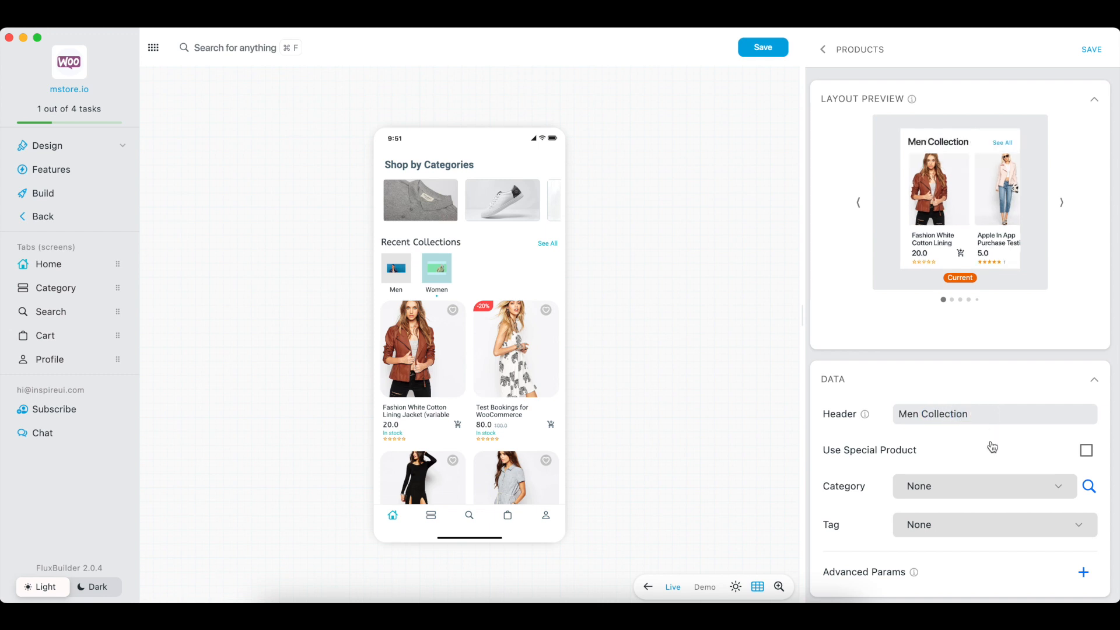
{"action": "left_click", "coordinate": [935, 495]}
{"action": "scroll", "coordinate": [927, 508], "scroll_direction": "down", "scroll_amount": 3}
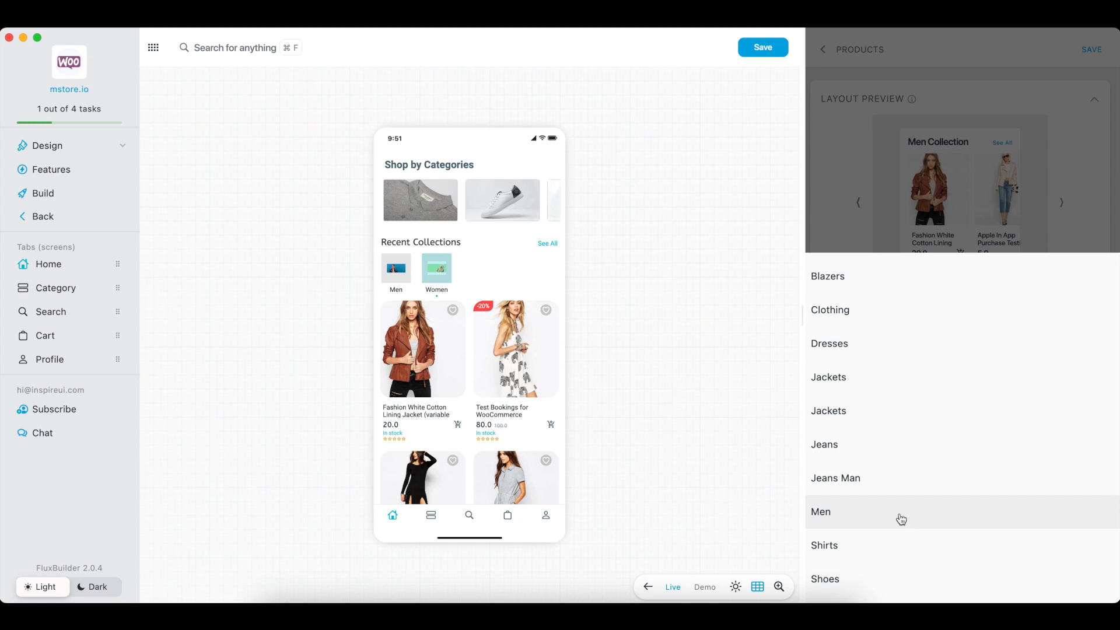
{"action": "left_click", "coordinate": [820, 510]}
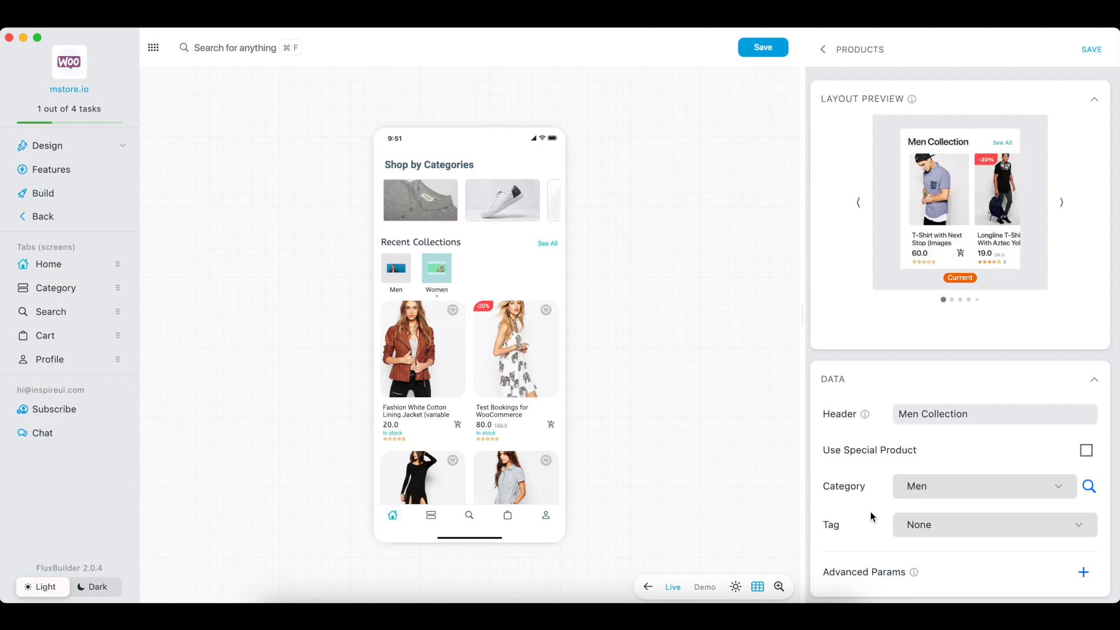
{"action": "left_click", "coordinate": [1093, 53]}
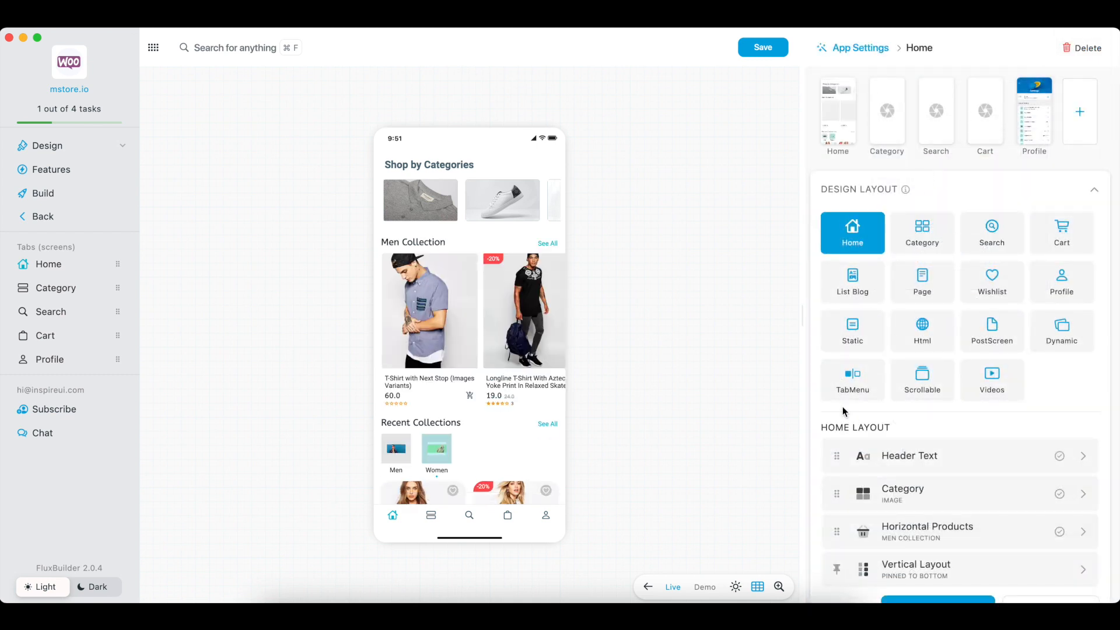
Step: Set the Men Collection row's Type to Quilted Grid Tile and swipe through the preview
{"action": "left_click", "coordinate": [1081, 533]}
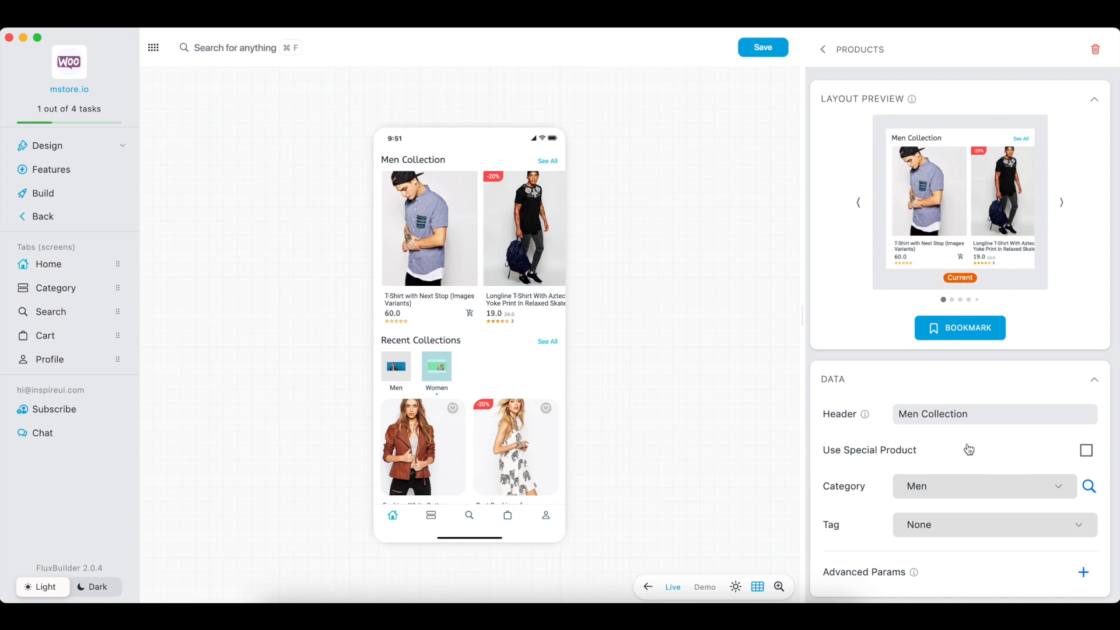
{"action": "scroll", "coordinate": [968, 449], "scroll_direction": "down", "scroll_amount": 10}
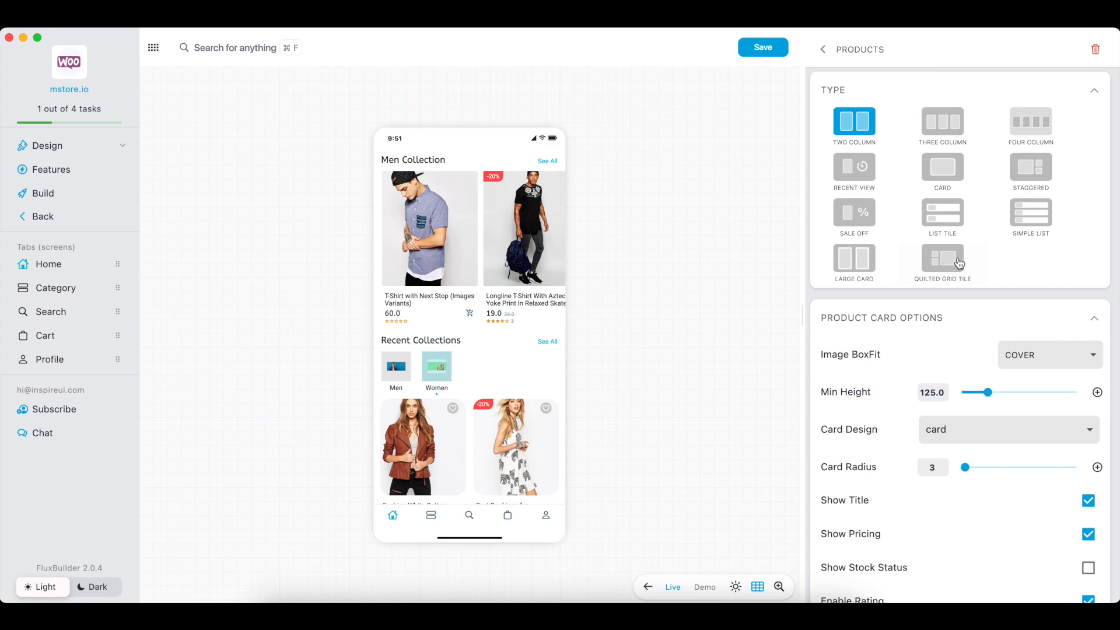
{"action": "left_click", "coordinate": [949, 265]}
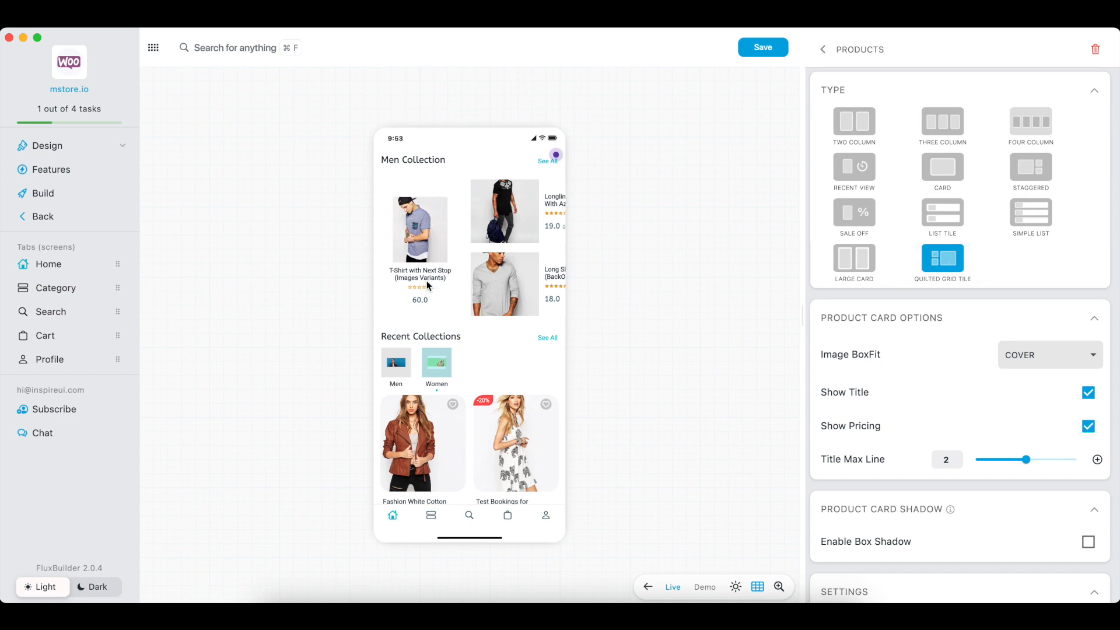
{"action": "left_click_drag", "start_coordinate": [555, 257], "coordinate": [347, 270]}
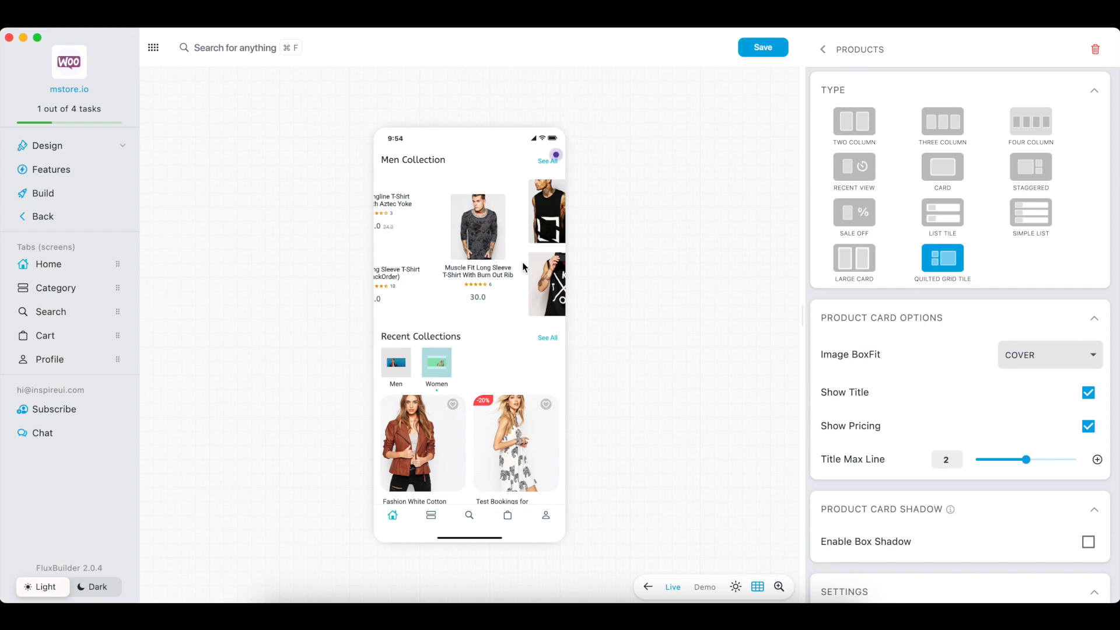
{"action": "left_click_drag", "start_coordinate": [521, 262], "coordinate": [600, 274]}
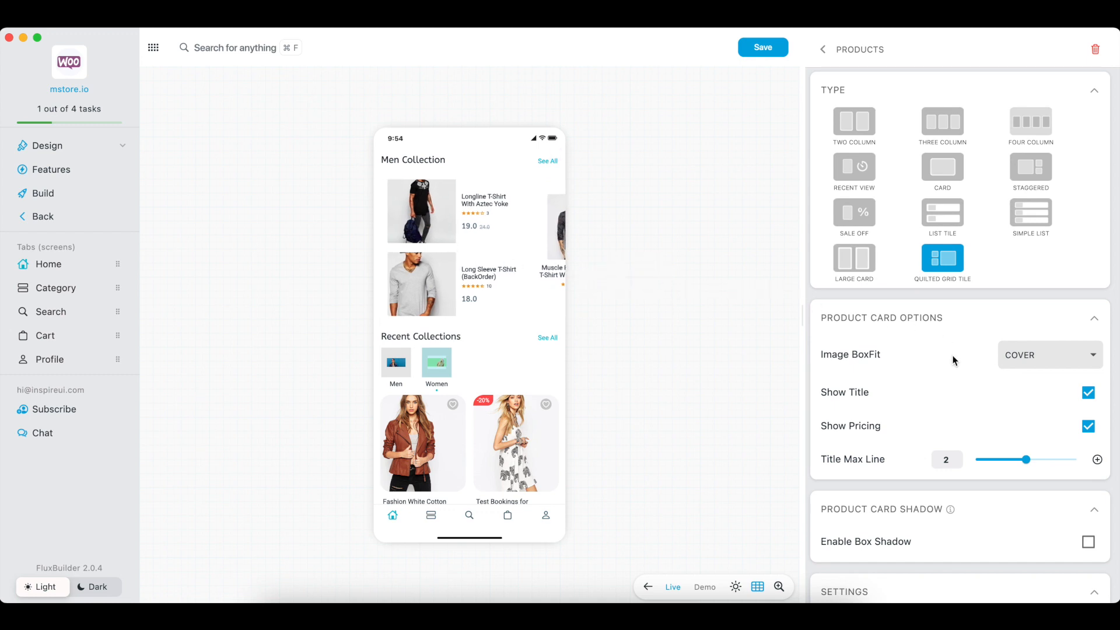
{"action": "left_click", "coordinate": [1013, 363]}
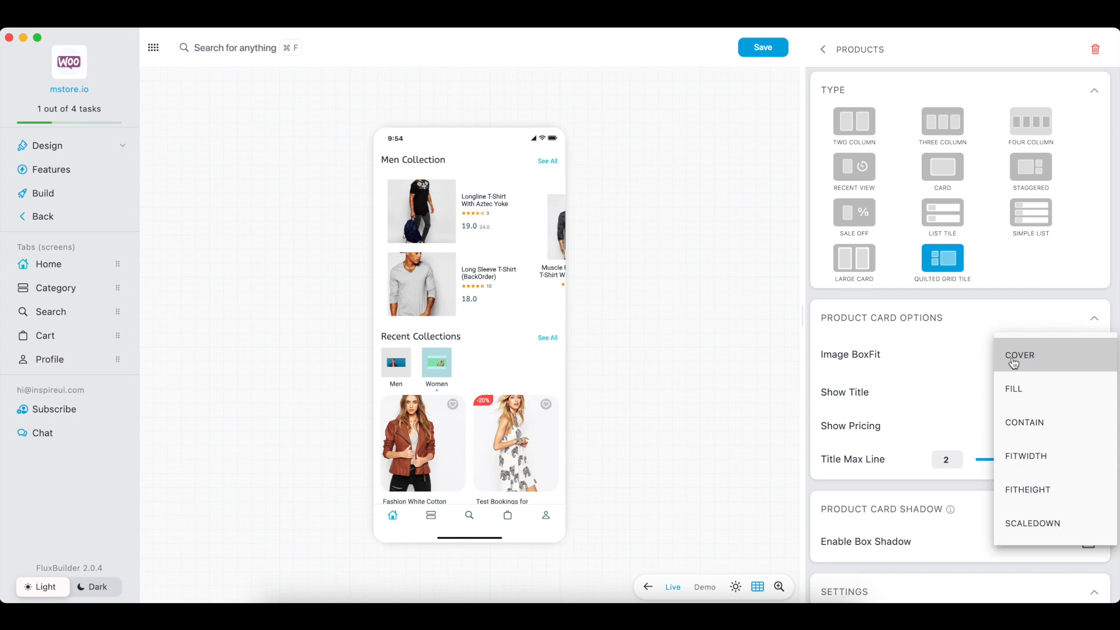
{"action": "left_click", "coordinate": [1026, 423]}
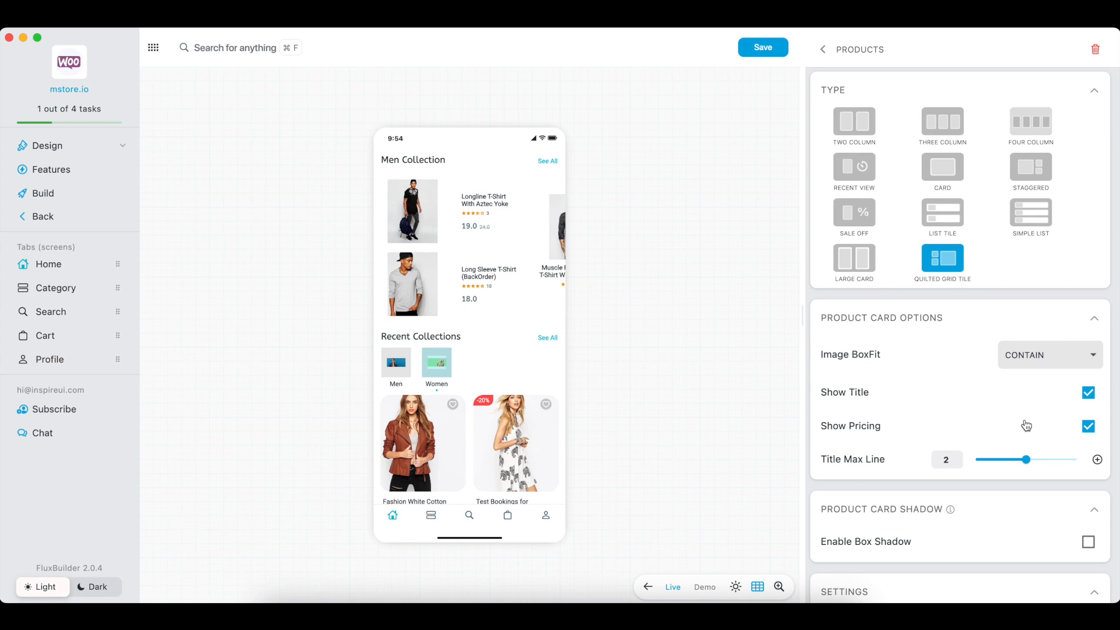
{"action": "left_click", "coordinate": [1088, 392]}
{"action": "left_click", "coordinate": [1089, 392]}
{"action": "left_click", "coordinate": [1088, 427]}
{"action": "left_click", "coordinate": [1088, 427]}
Step: Enable box shadow on the product cards with a spread radius of 8.1
{"action": "left_click", "coordinate": [1089, 542]}
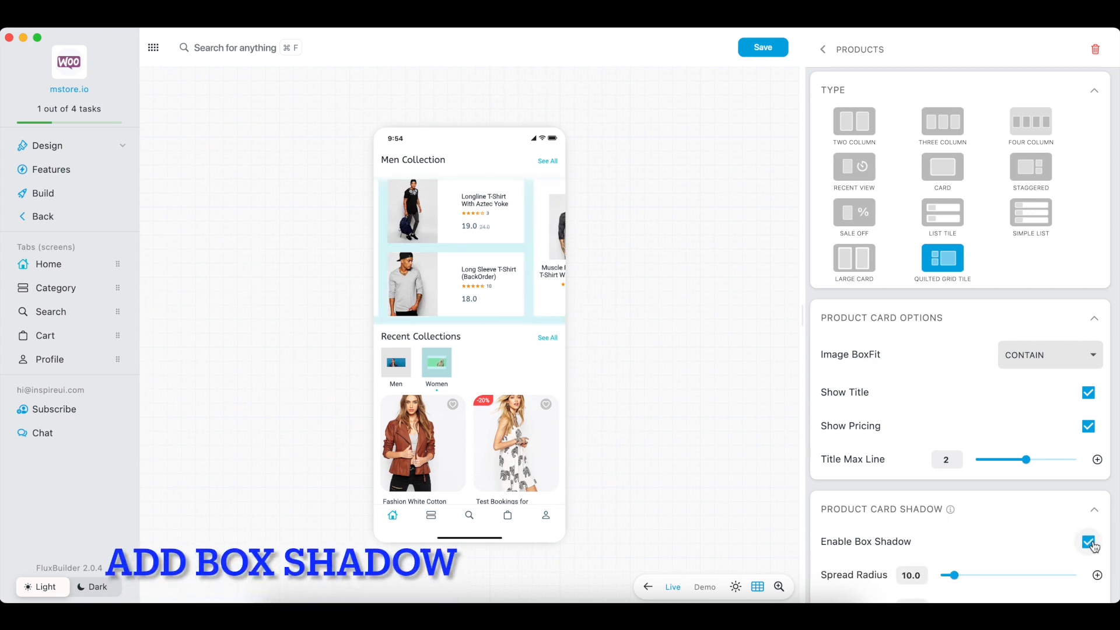
{"action": "scroll", "coordinate": [1036, 495], "scroll_direction": "down", "scroll_amount": 3}
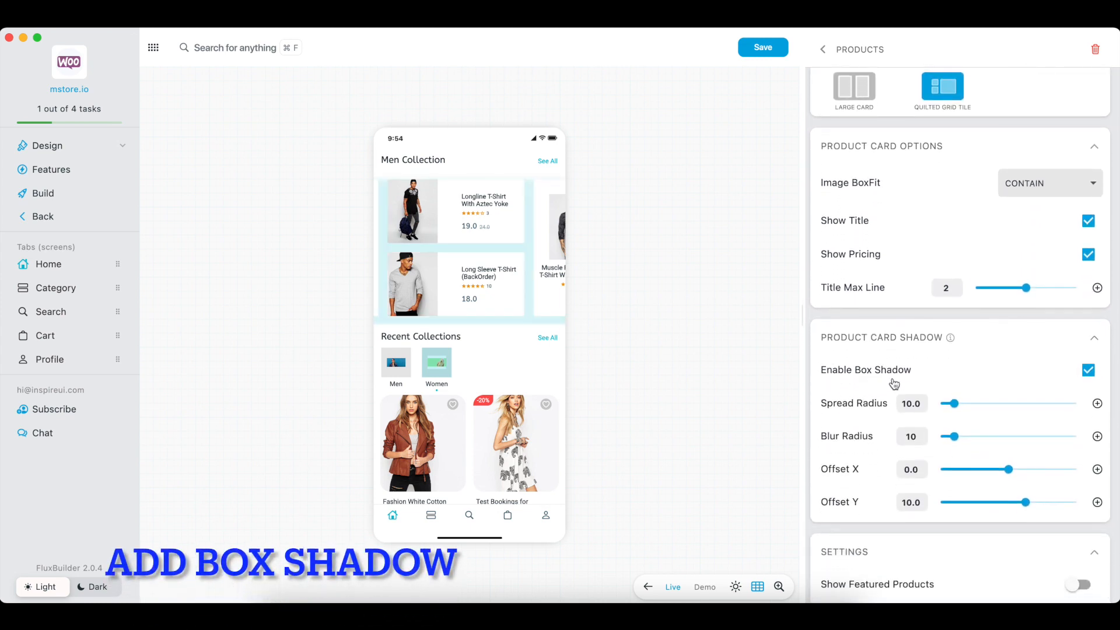
{"action": "left_click", "coordinate": [973, 408]}
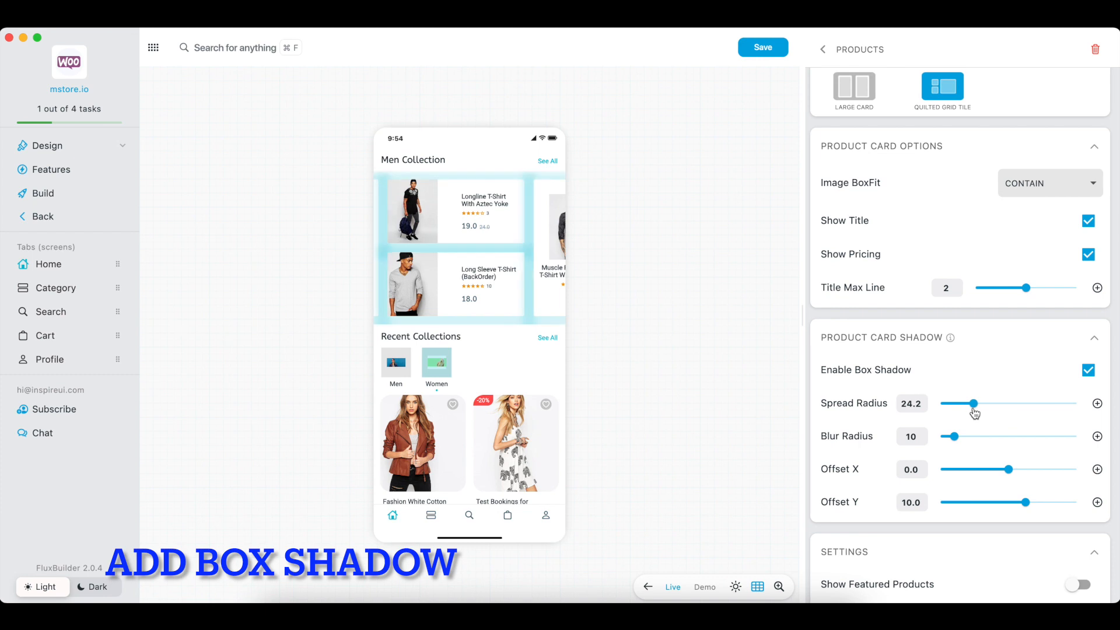
{"action": "left_click", "coordinate": [951, 409]}
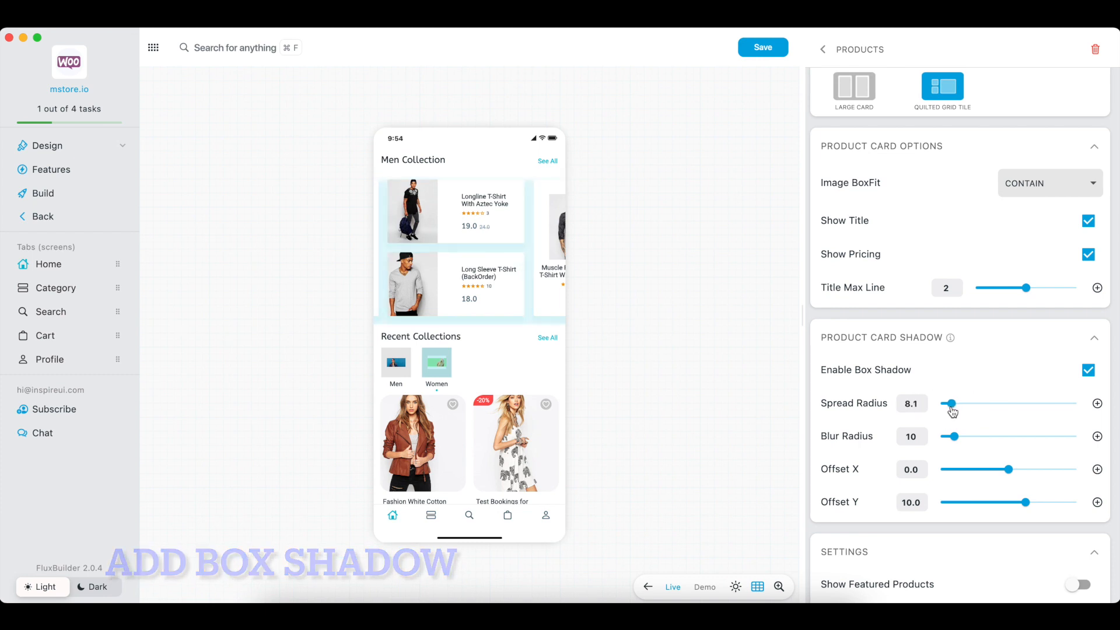
Step: Set the shadow blur radius to 30 and offset X to 15.0
{"action": "left_click", "coordinate": [982, 437]}
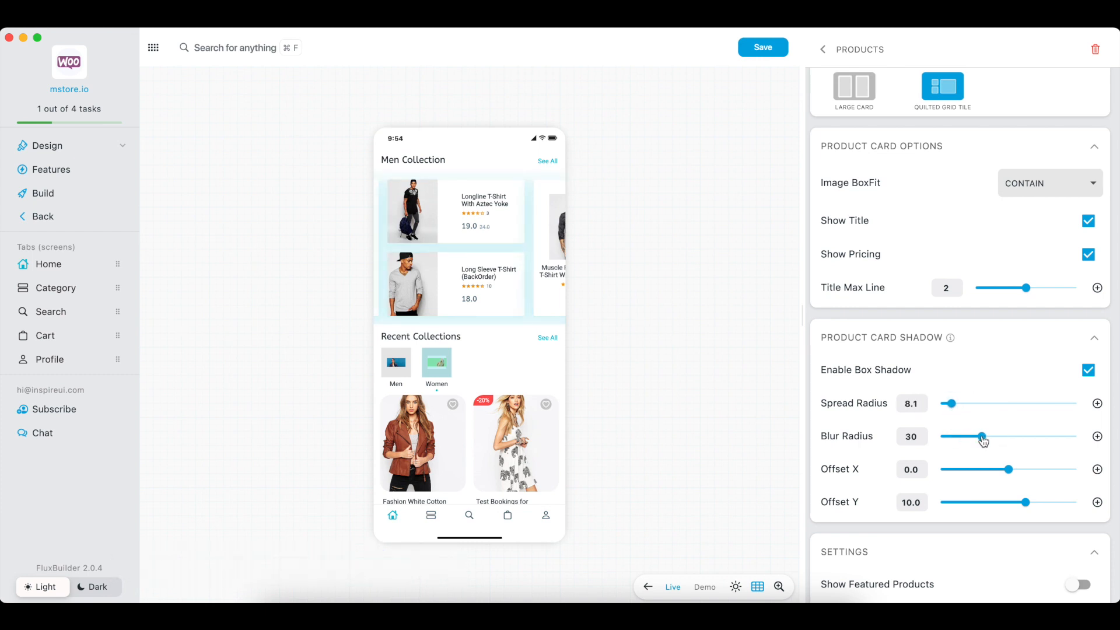
{"action": "left_click", "coordinate": [975, 469]}
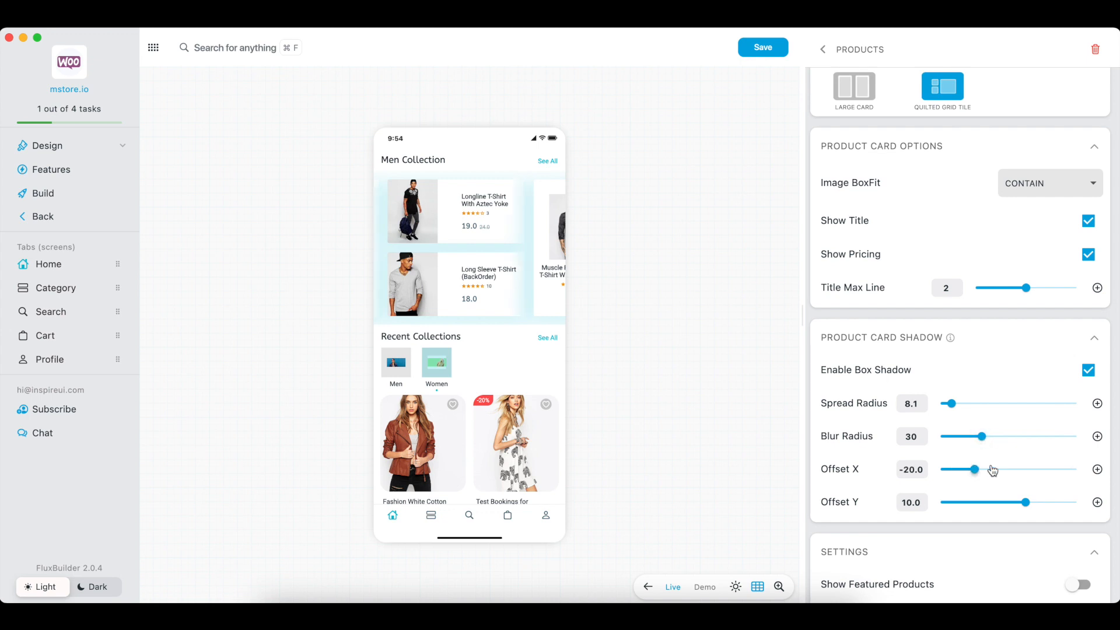
{"action": "left_click", "coordinate": [1034, 470]}
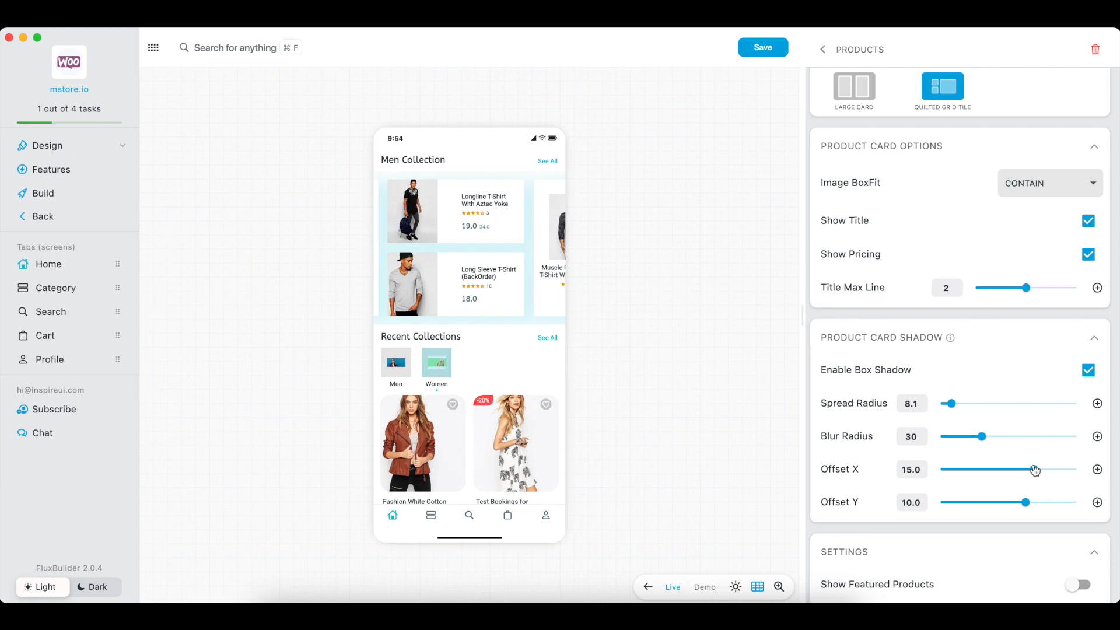
{"action": "scroll", "coordinate": [917, 525], "scroll_direction": "down", "scroll_amount": 5}
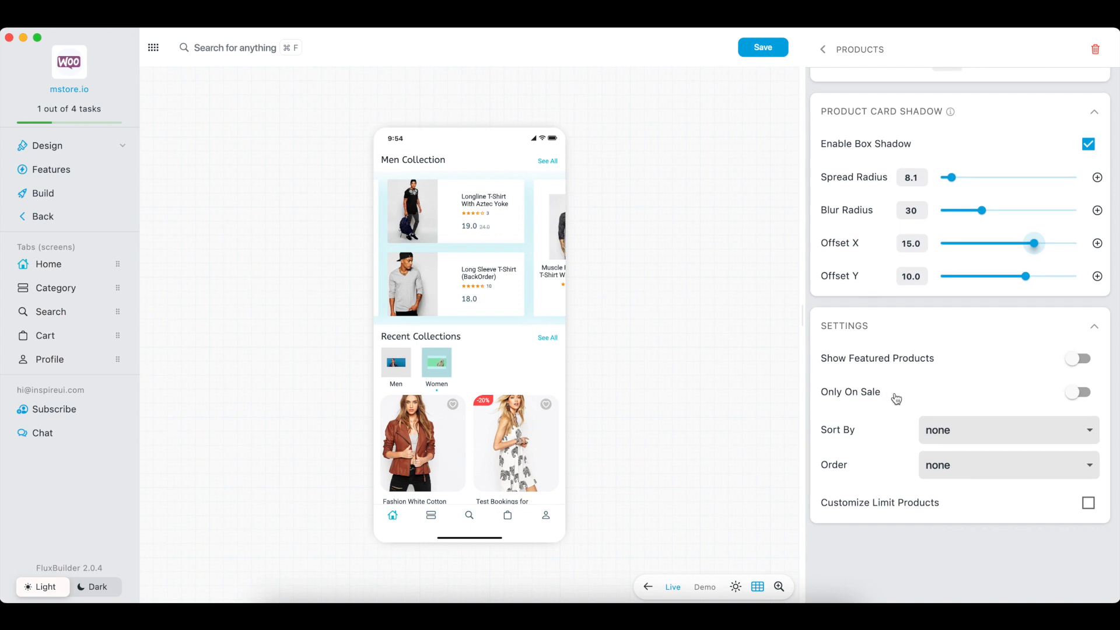
{"action": "scroll", "coordinate": [897, 399], "scroll_direction": "up", "scroll_amount": 5}
{"action": "scroll", "coordinate": [896, 397], "scroll_direction": "up", "scroll_amount": 1}
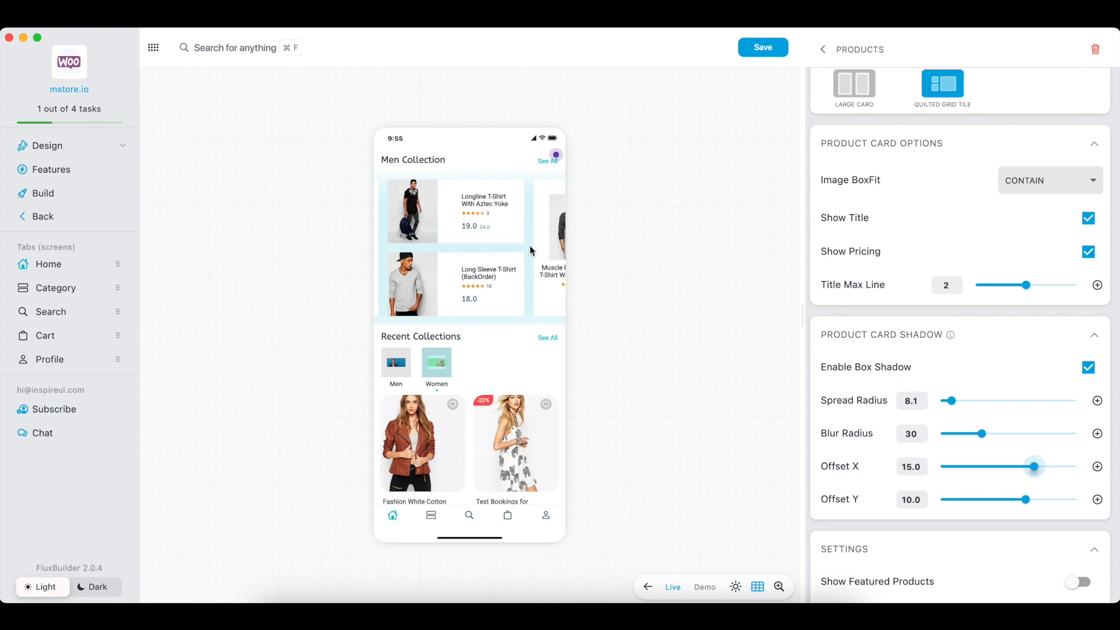
Step: In Theme & Logo, make the Light Theme Main Color purple 0xFFBA68C8 and apply it
{"action": "left_click", "coordinate": [66, 176]}
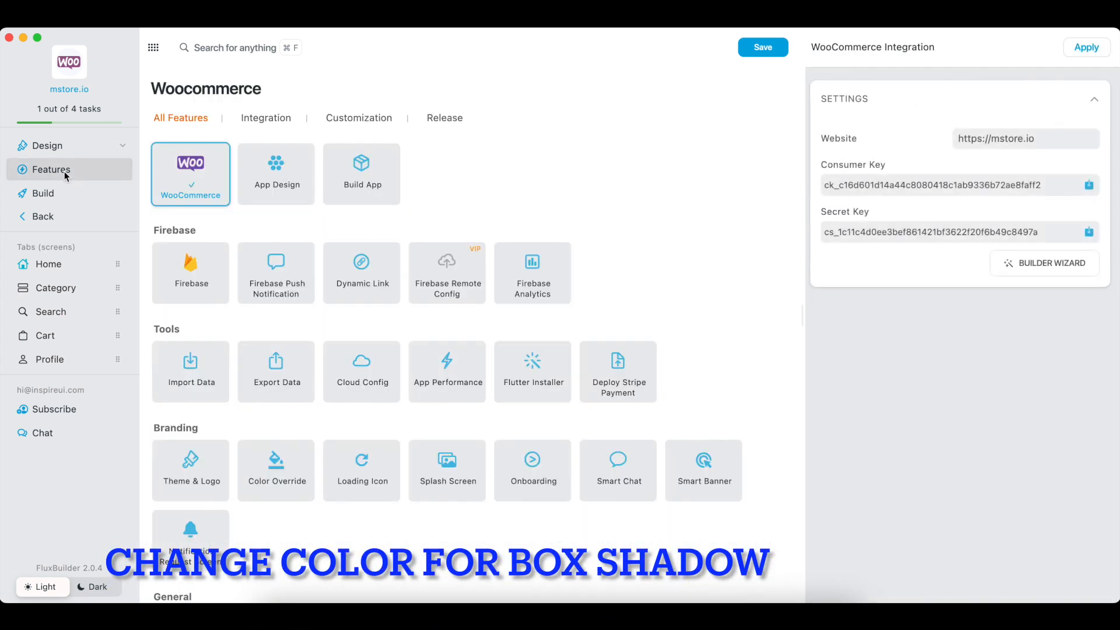
{"action": "left_click", "coordinate": [197, 462]}
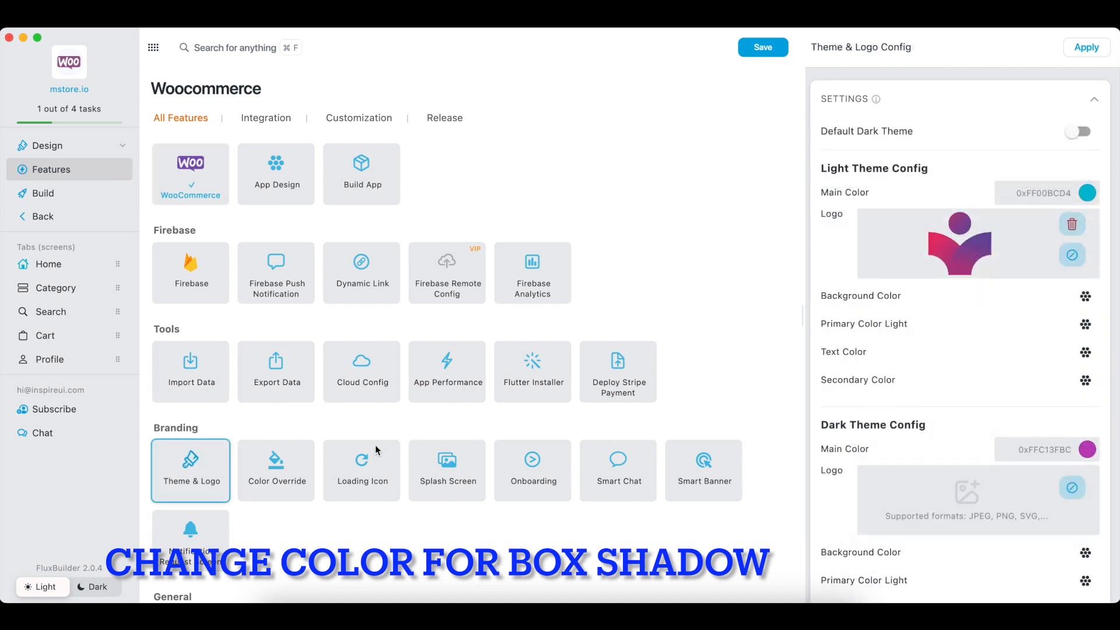
{"action": "left_click", "coordinate": [1085, 194]}
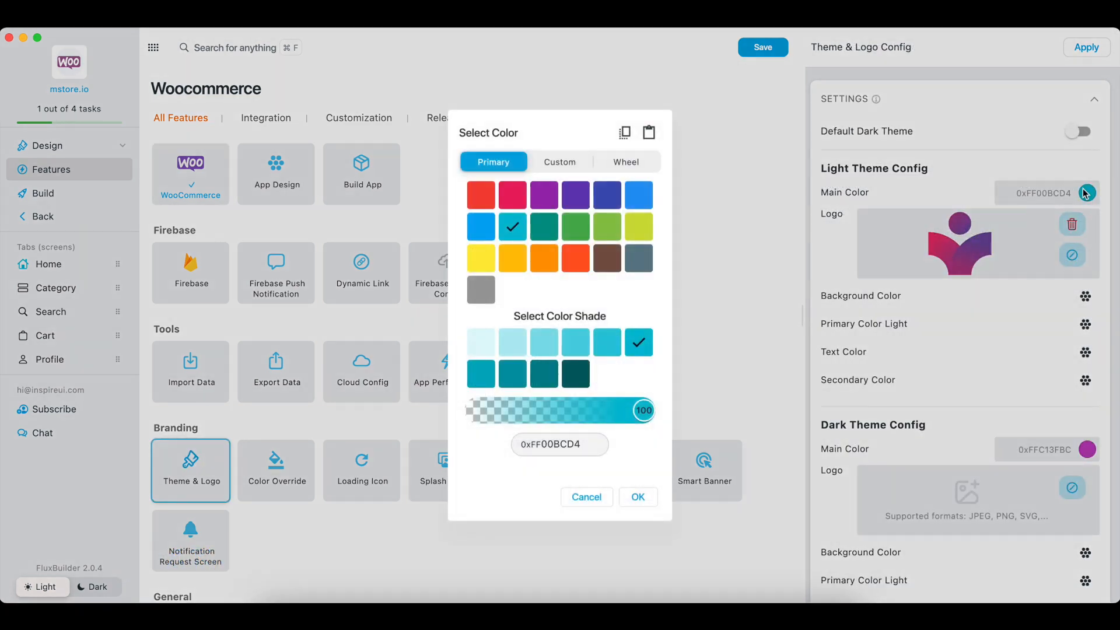
{"action": "left_click", "coordinate": [546, 203]}
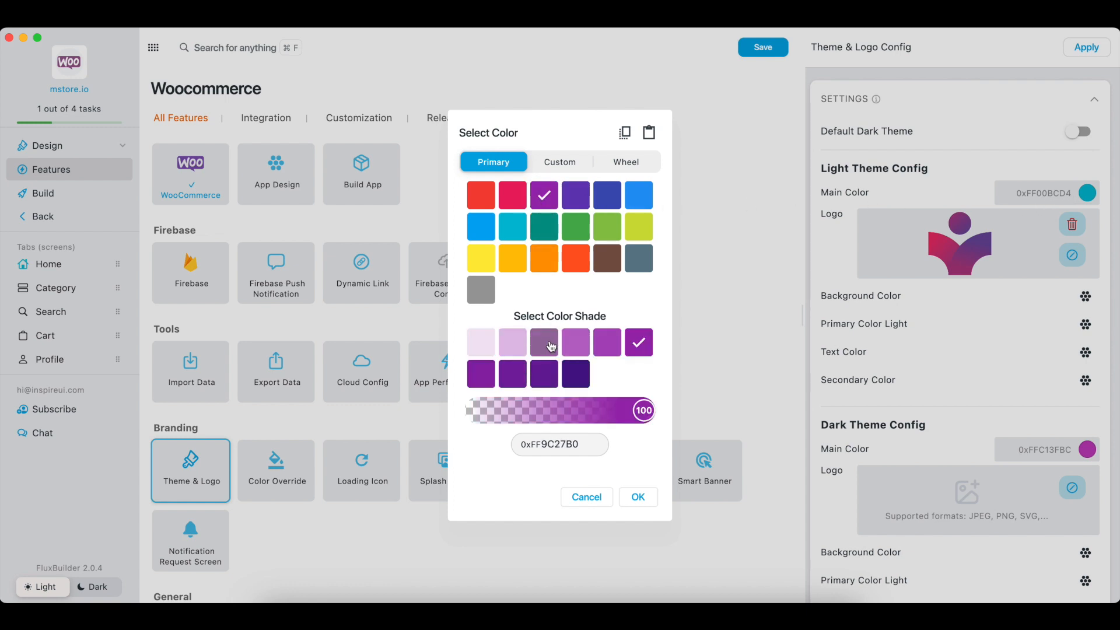
{"action": "left_click", "coordinate": [579, 354]}
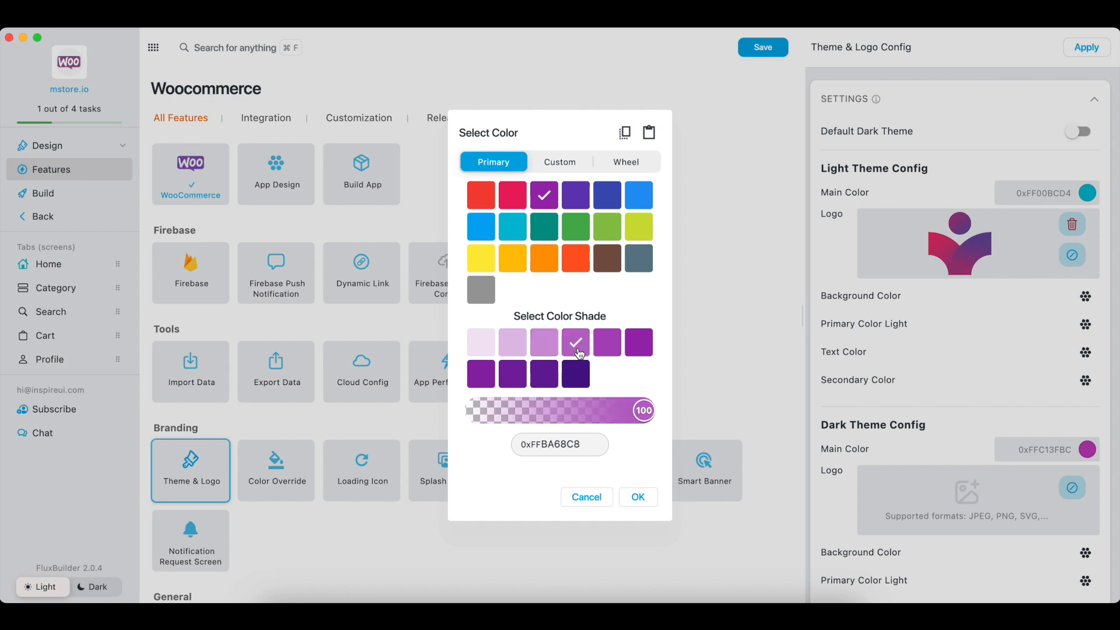
{"action": "left_click", "coordinate": [649, 497]}
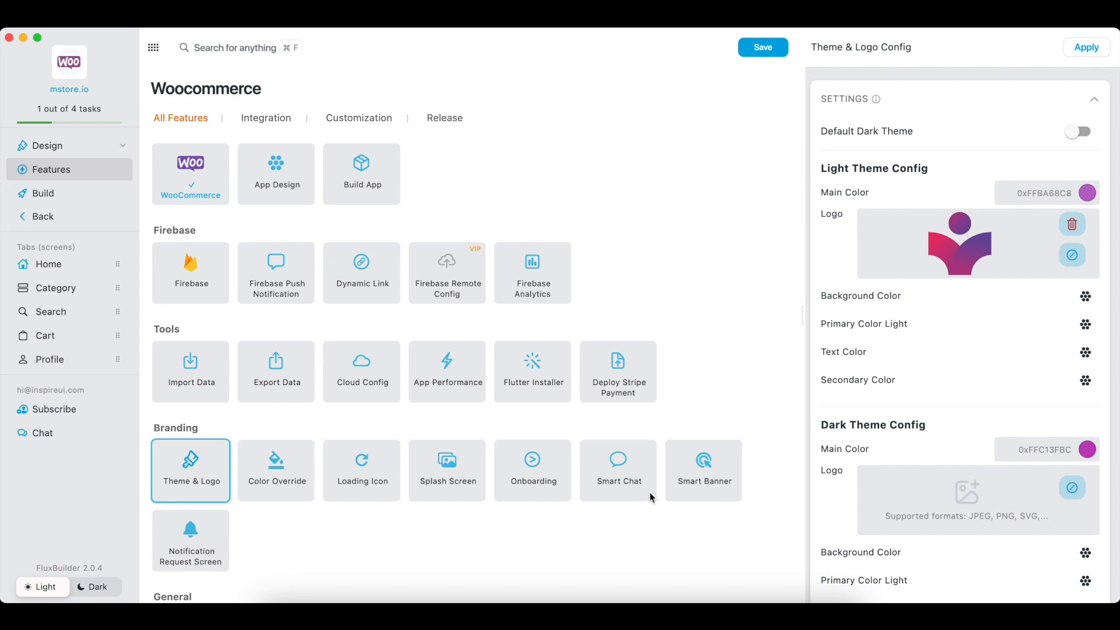
{"action": "left_click", "coordinate": [1086, 47]}
Step: Return to the Home tab to preview the Men Collection row with its purple shadow
{"action": "left_click", "coordinate": [69, 266]}
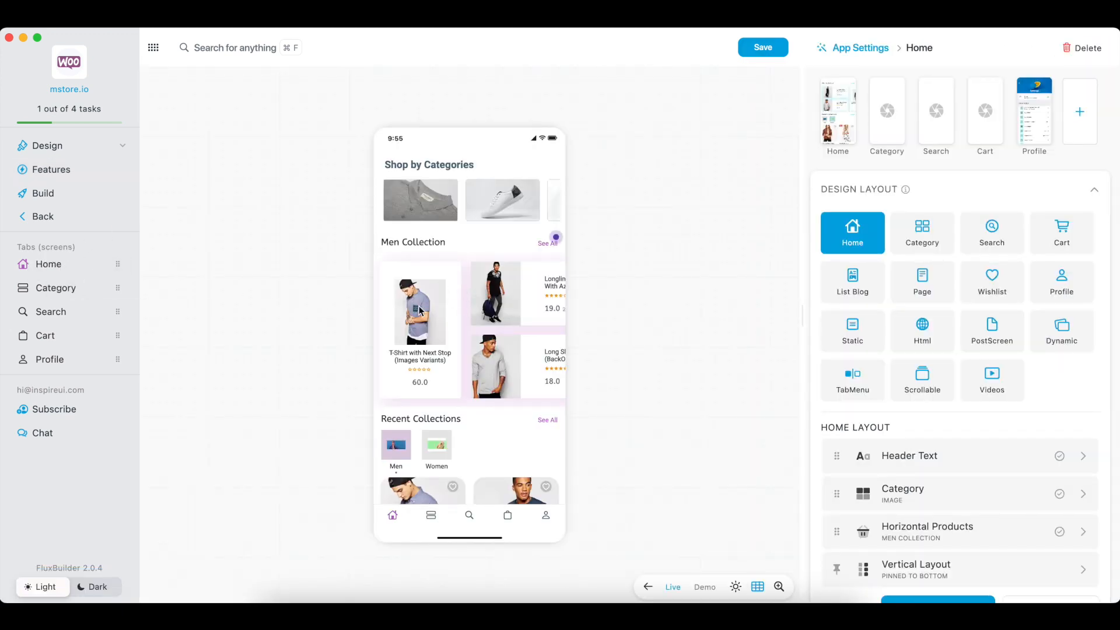